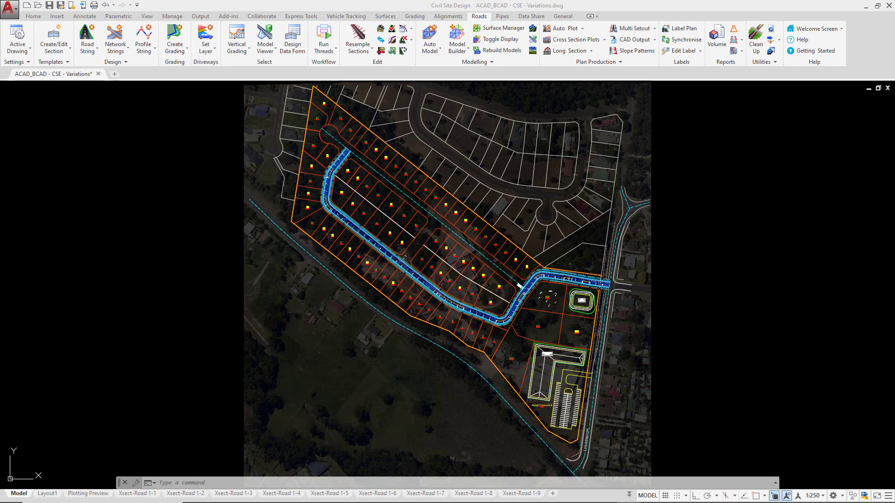
- Save the drawing and open the design data form for the Road 1 alignment
{"action": "key", "text": "ctrl+s"}
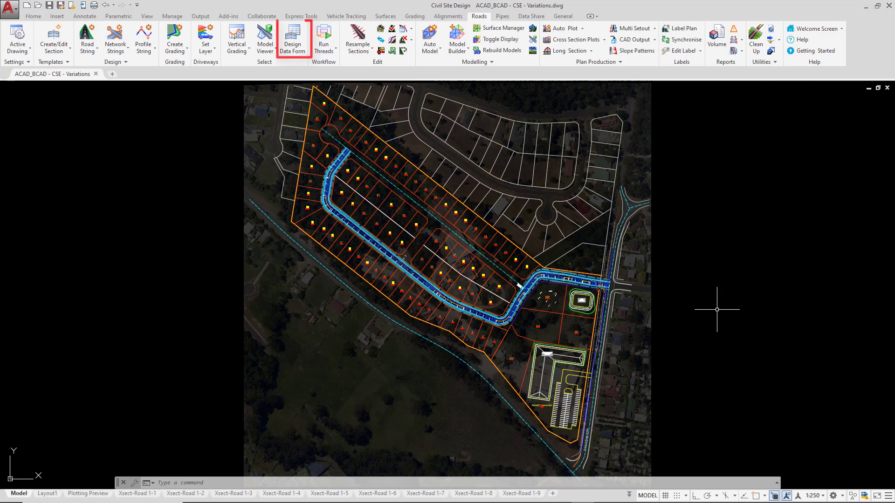
{"action": "left_click", "coordinate": [291, 51]}
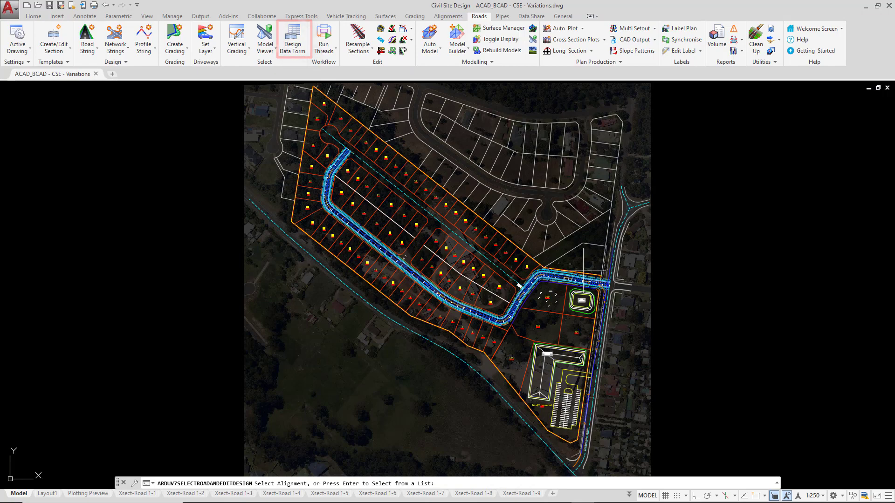
{"action": "scroll", "coordinate": [544, 292], "scroll_direction": "up", "scroll_amount": 3}
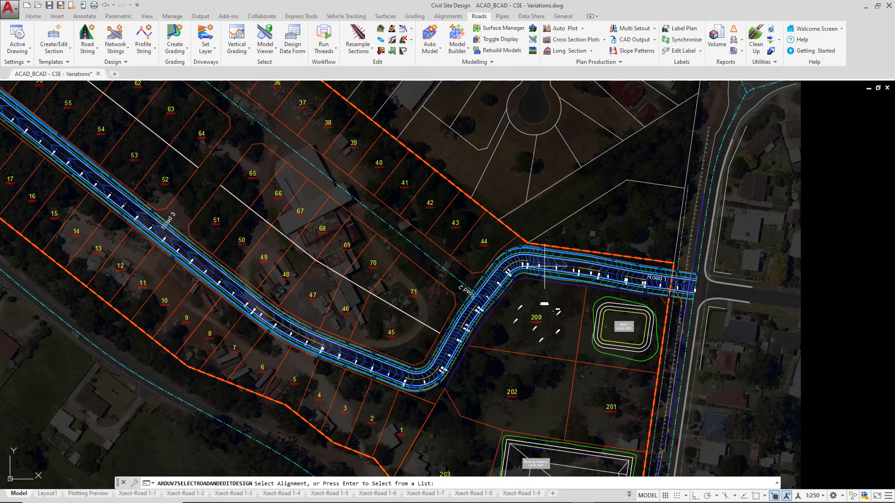
{"action": "left_click", "coordinate": [546, 263]}
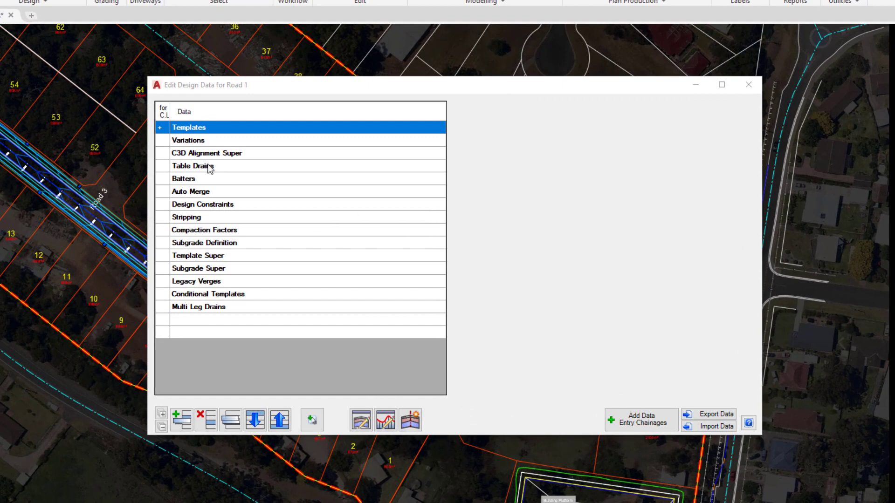
- Review the variation types that can be added to Road 1's design data, and close the form without adding any
{"action": "left_click", "coordinate": [201, 141]}
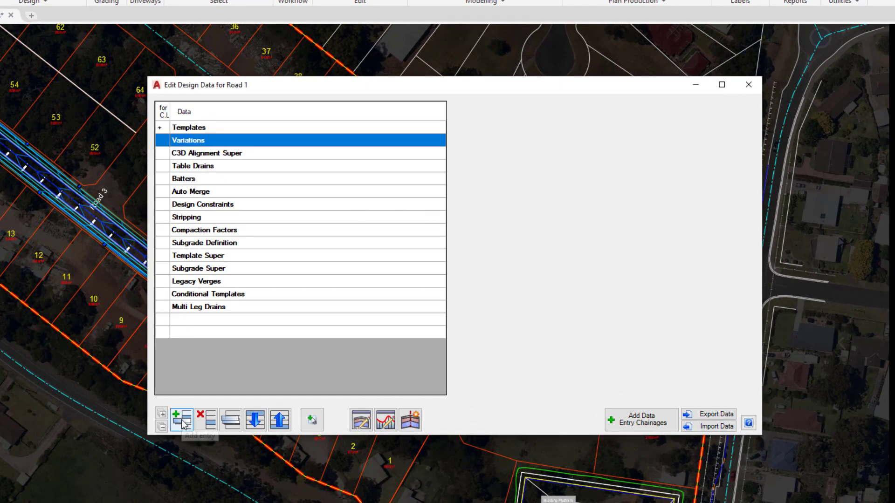
{"action": "left_click", "coordinate": [182, 421]}
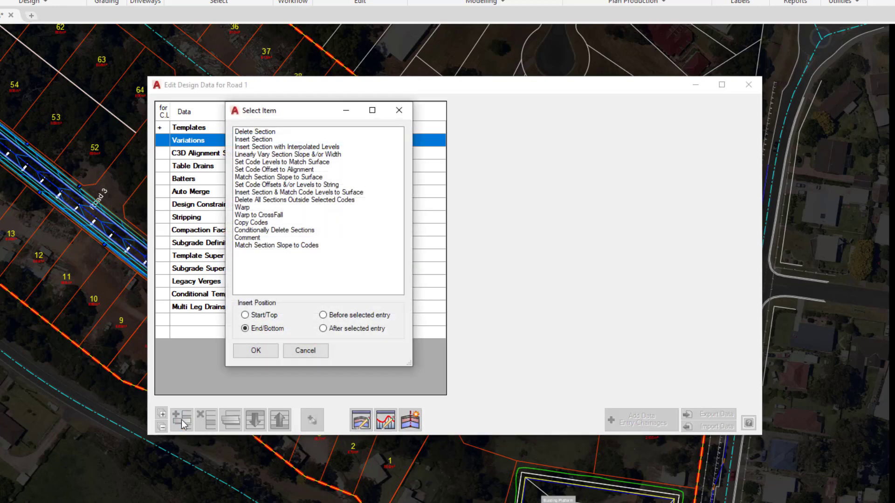
{"action": "left_click_drag", "start_coordinate": [302, 109], "coordinate": [539, 113]}
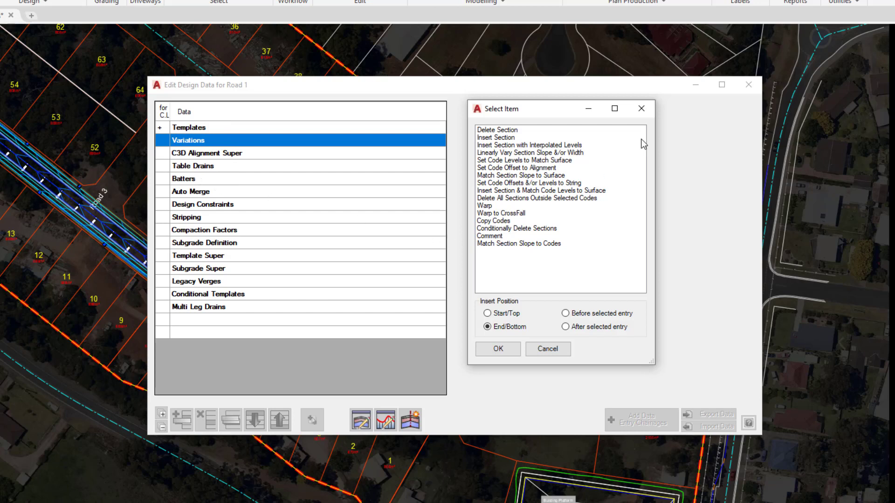
{"action": "left_click", "coordinate": [642, 110]}
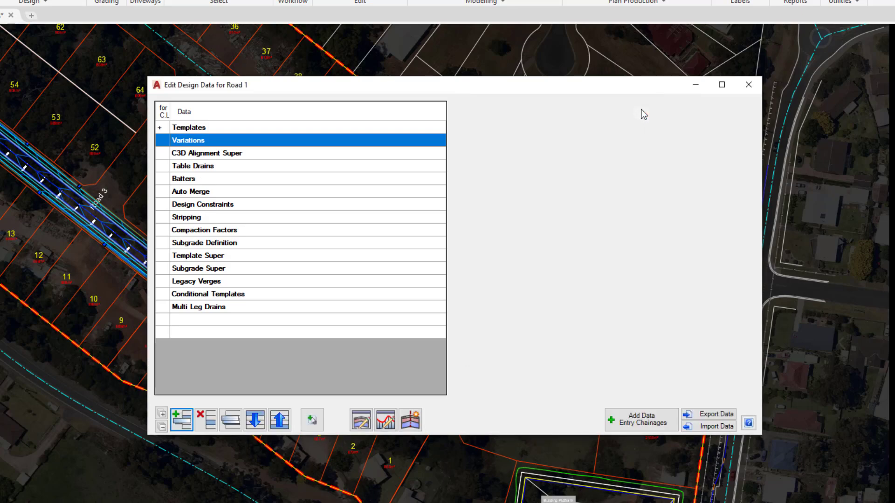
{"action": "left_click", "coordinate": [748, 85]}
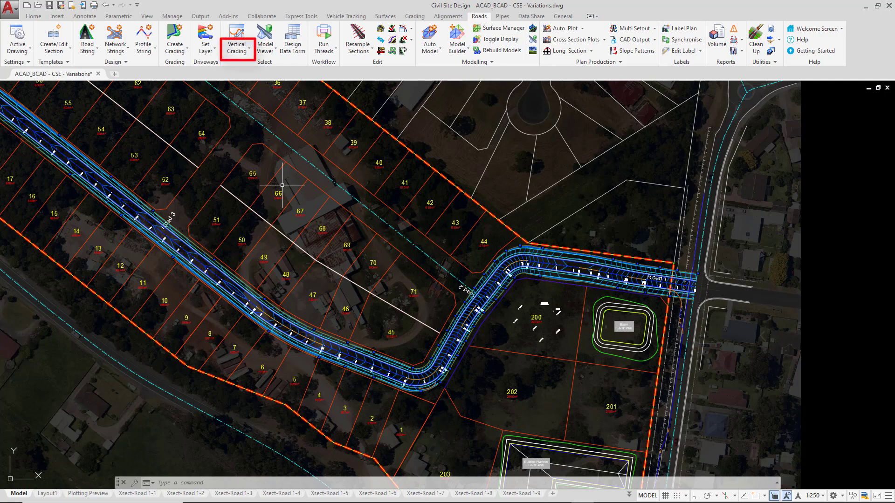
- Open a section window for Road 1 at chainage 75.000
{"action": "left_click", "coordinate": [240, 55]}
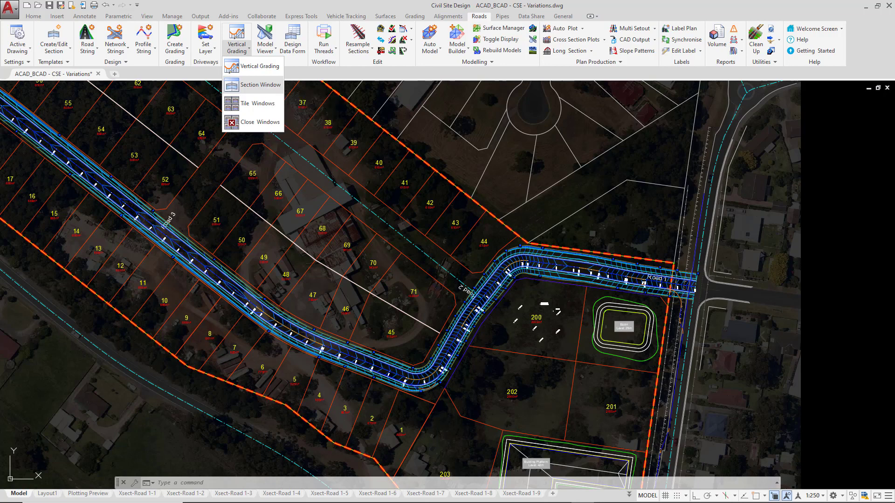
{"action": "left_click", "coordinate": [268, 91]}
{"action": "scroll", "coordinate": [650, 275], "scroll_direction": "up", "scroll_amount": 4}
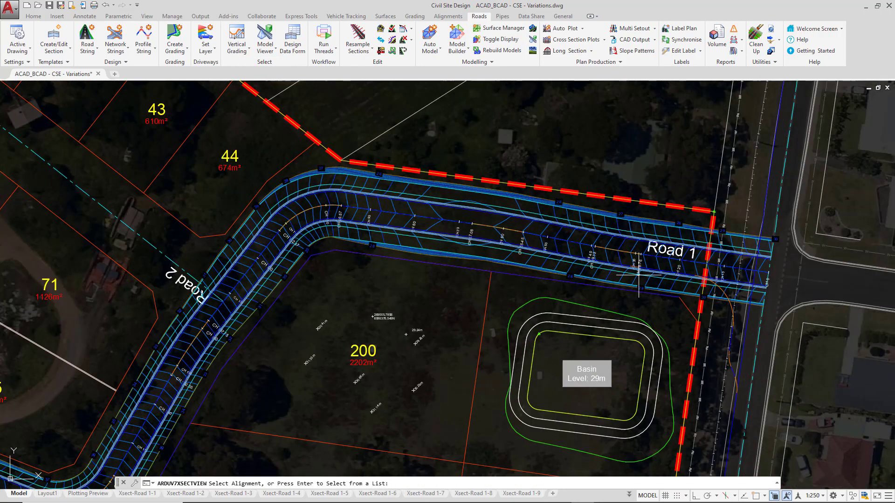
{"action": "left_click", "coordinate": [465, 222]}
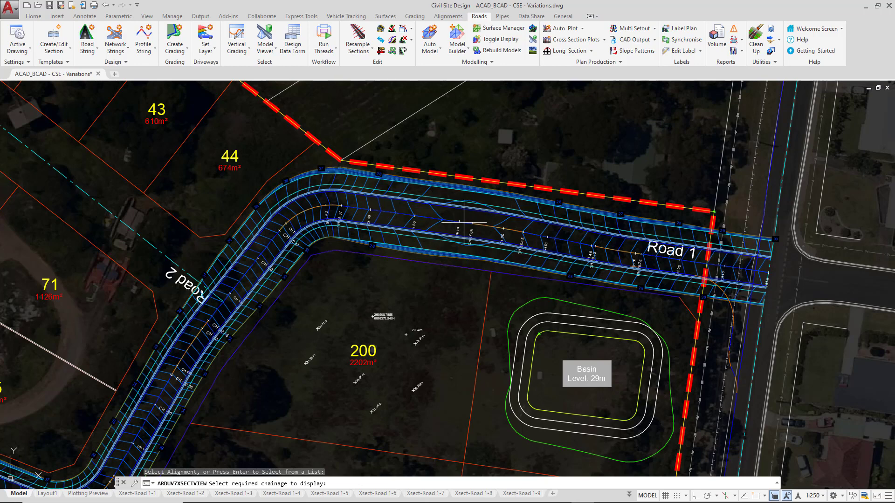
{"action": "left_click", "coordinate": [436, 218]}
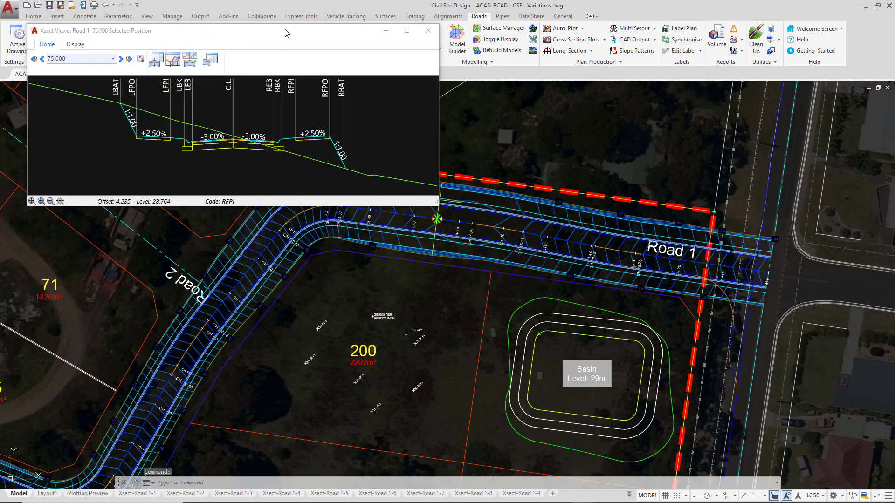
- Reposition the cross-section viewer over the plan and enlarge its window slightly
{"action": "left_click_drag", "start_coordinate": [286, 33], "coordinate": [325, 151]}
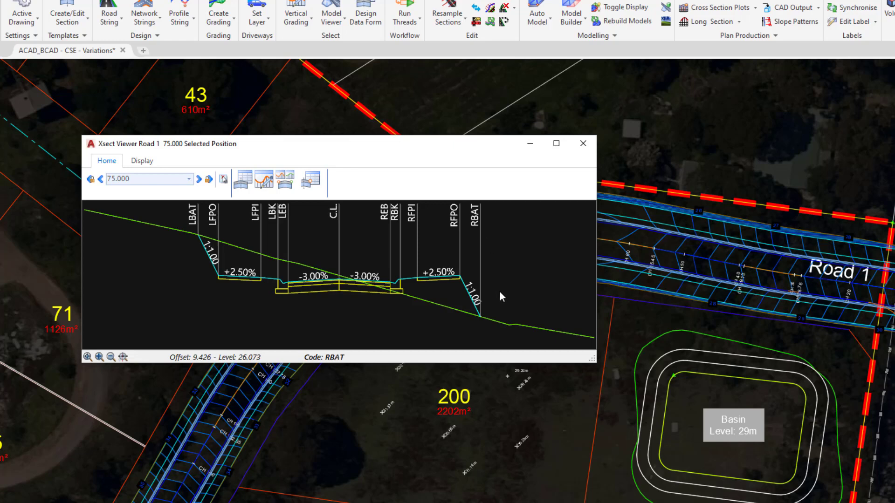
{"action": "left_click_drag", "start_coordinate": [593, 360], "coordinate": [612, 397]}
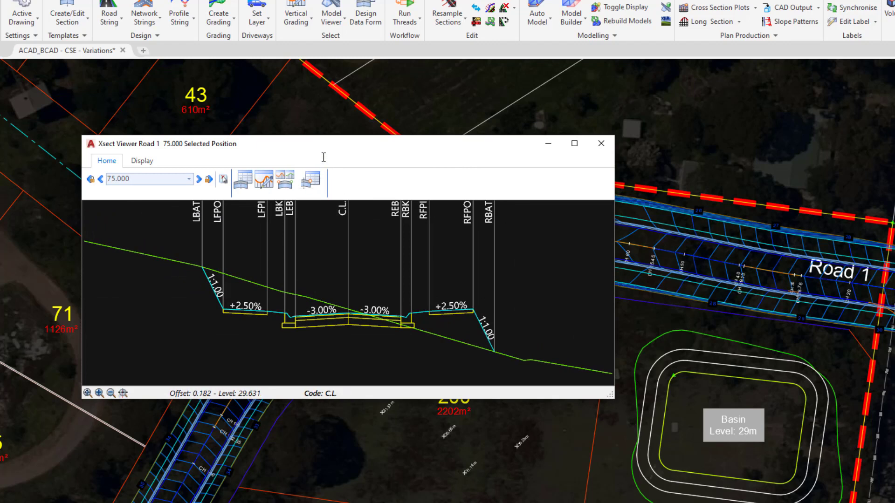
{"action": "left_click_drag", "start_coordinate": [329, 143], "coordinate": [330, 143]}
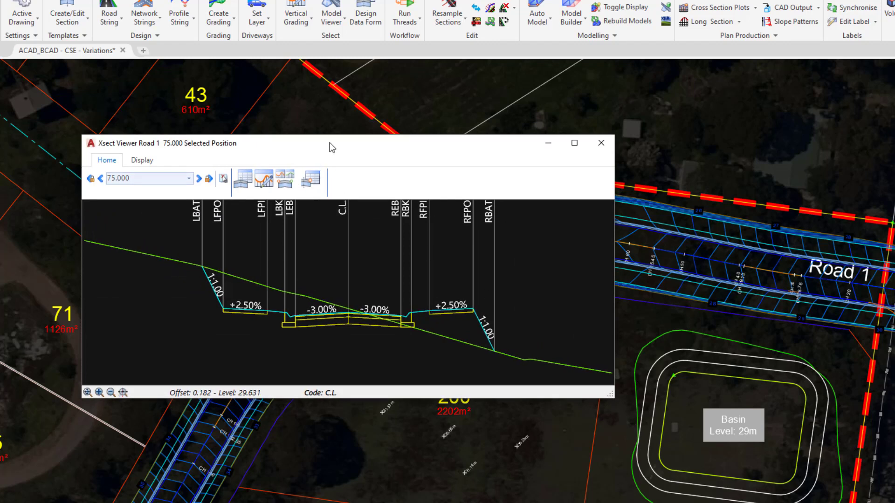
- Try an exaggeration of 100 in the cross-section viewer, and set it back to 2
{"action": "left_click", "coordinate": [142, 160]}
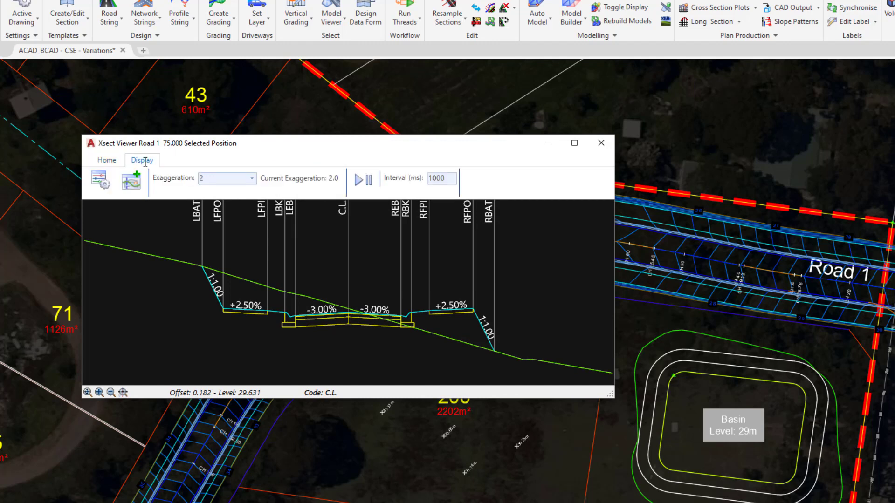
{"action": "left_click", "coordinate": [251, 179]}
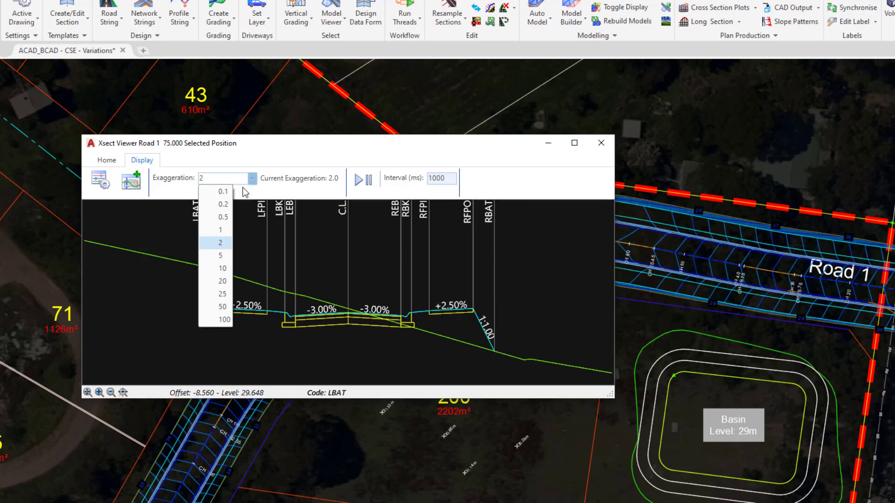
{"action": "left_click", "coordinate": [222, 319]}
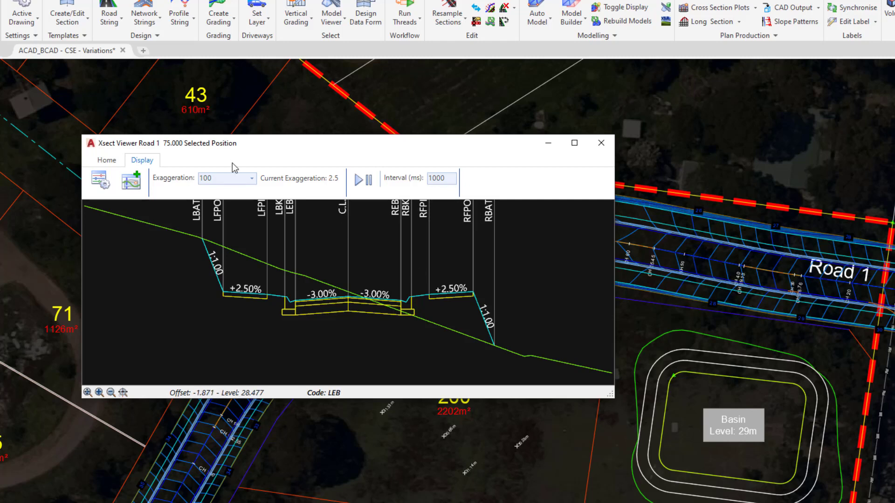
{"action": "left_click", "coordinate": [252, 180]}
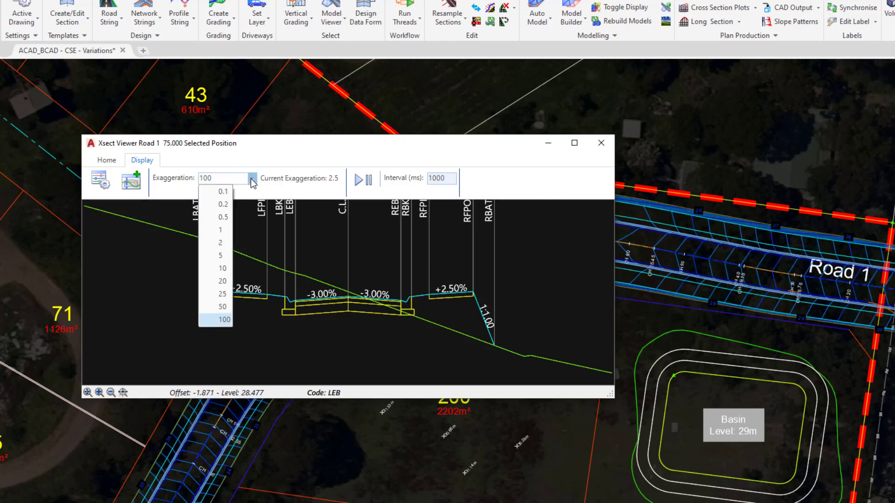
{"action": "left_click", "coordinate": [221, 243]}
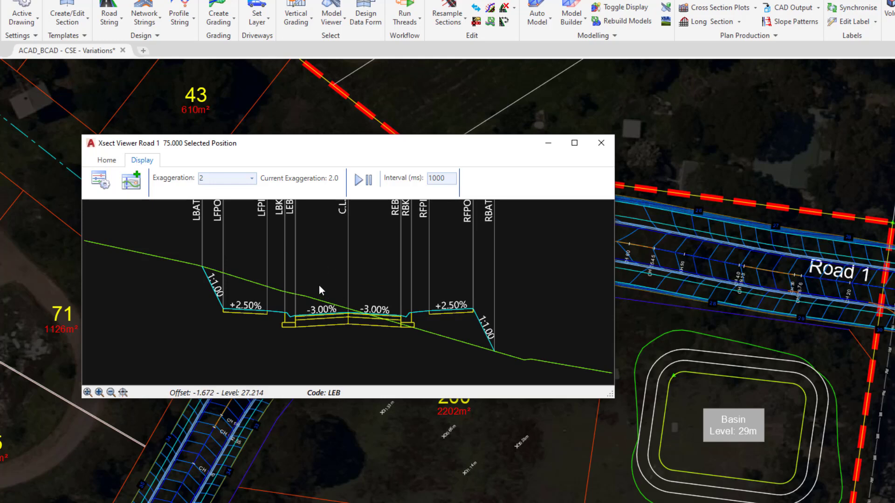
{"action": "scroll", "coordinate": [318, 285], "scroll_direction": "up", "scroll_amount": 2}
{"action": "scroll", "coordinate": [318, 285], "scroll_direction": "down", "scroll_amount": 2}
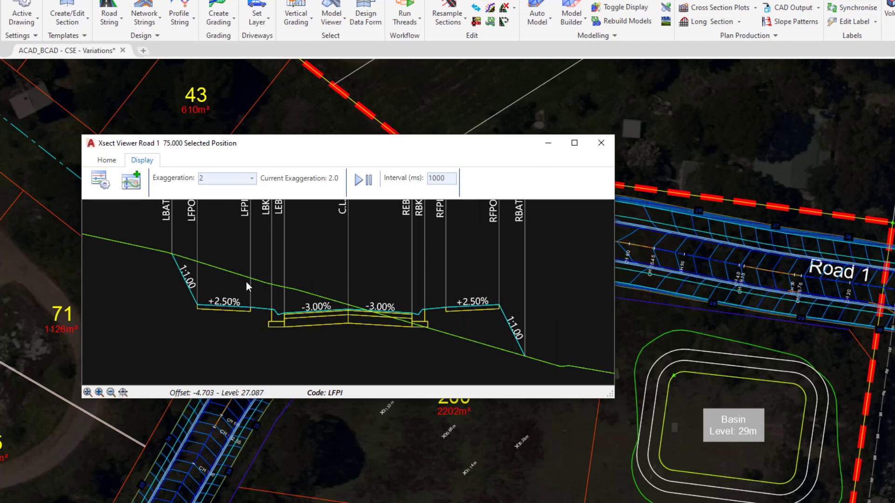
{"action": "scroll", "coordinate": [392, 279], "scroll_direction": "down", "scroll_amount": 2}
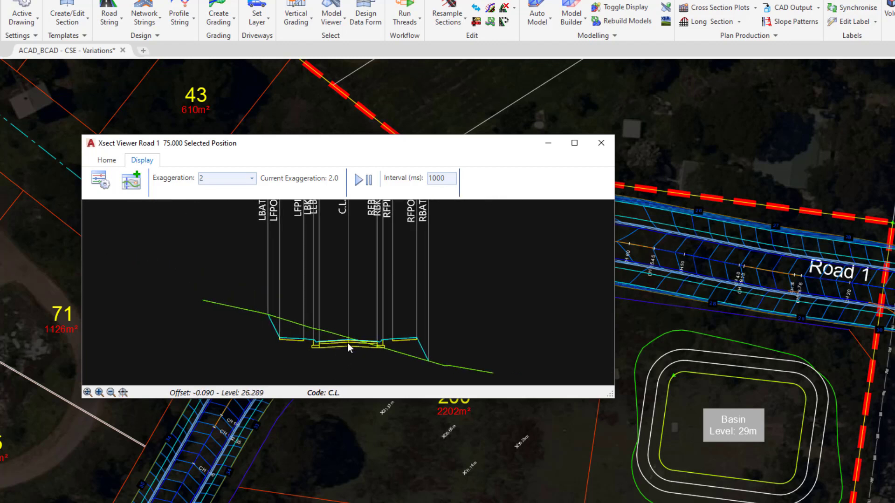
{"action": "scroll", "coordinate": [349, 343], "scroll_direction": "up", "scroll_amount": 2}
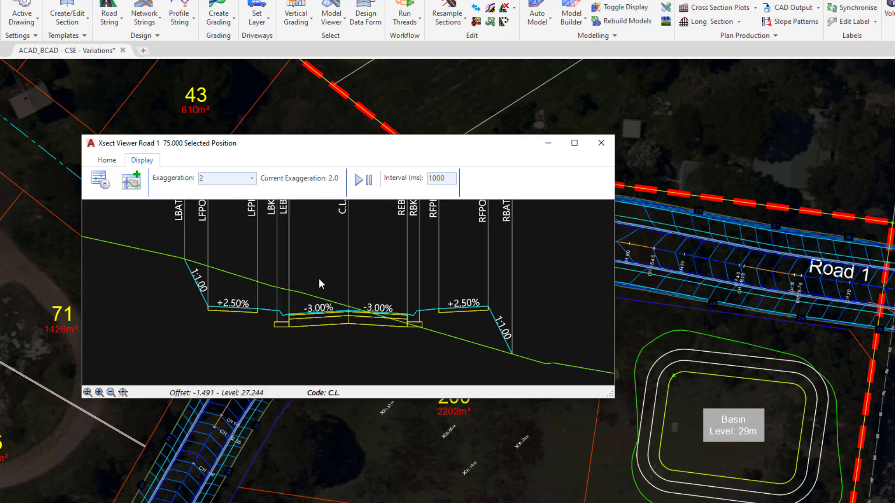
- Review the cross-section viewer's display settings, switching Show Depth on and back off before accepting them
{"action": "left_click", "coordinate": [99, 180]}
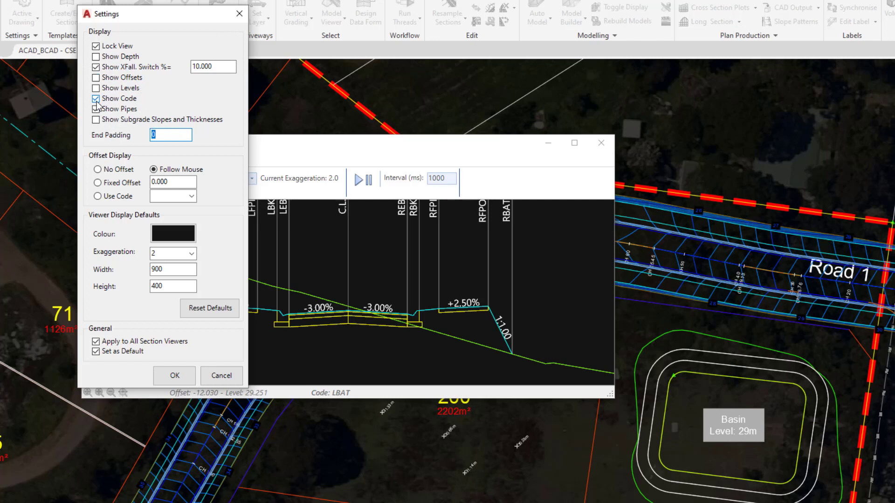
{"action": "left_click", "coordinate": [96, 56]}
{"action": "left_click", "coordinate": [95, 56]}
{"action": "left_click", "coordinate": [174, 377]}
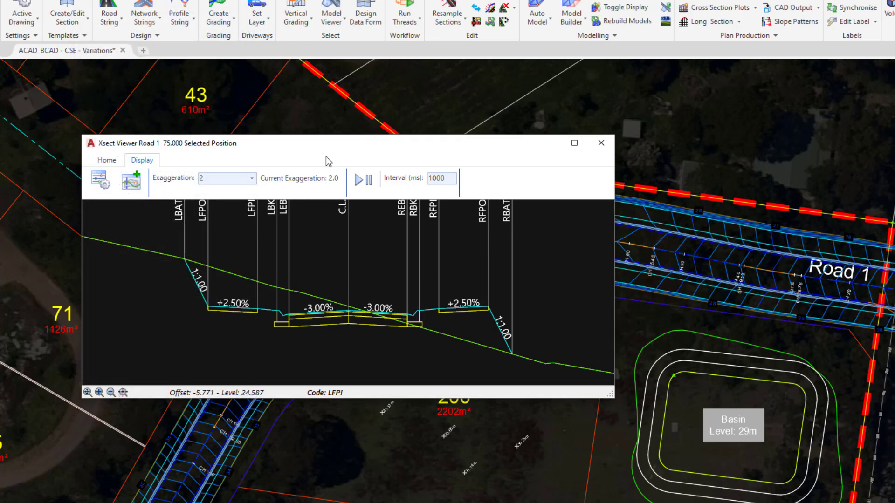